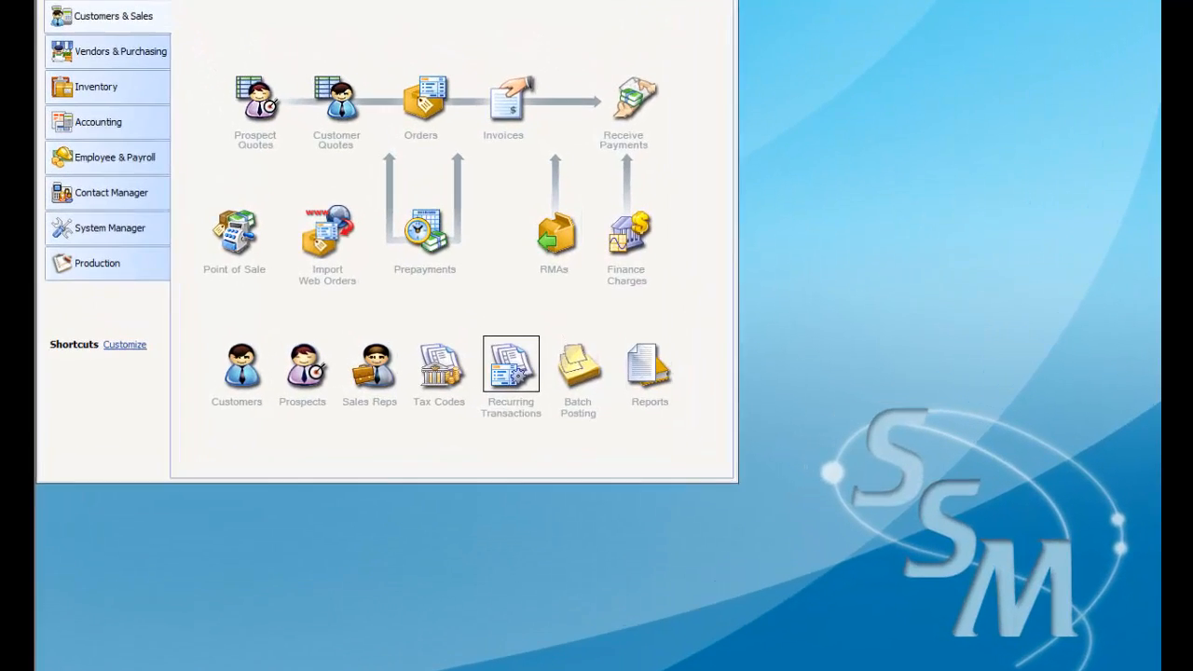
Step: Preview the Chart Of Accounts report from the General Ledger report group, look through the existing account list, and close the report windows
{"action": "left_click", "coordinate": [638, 1]}
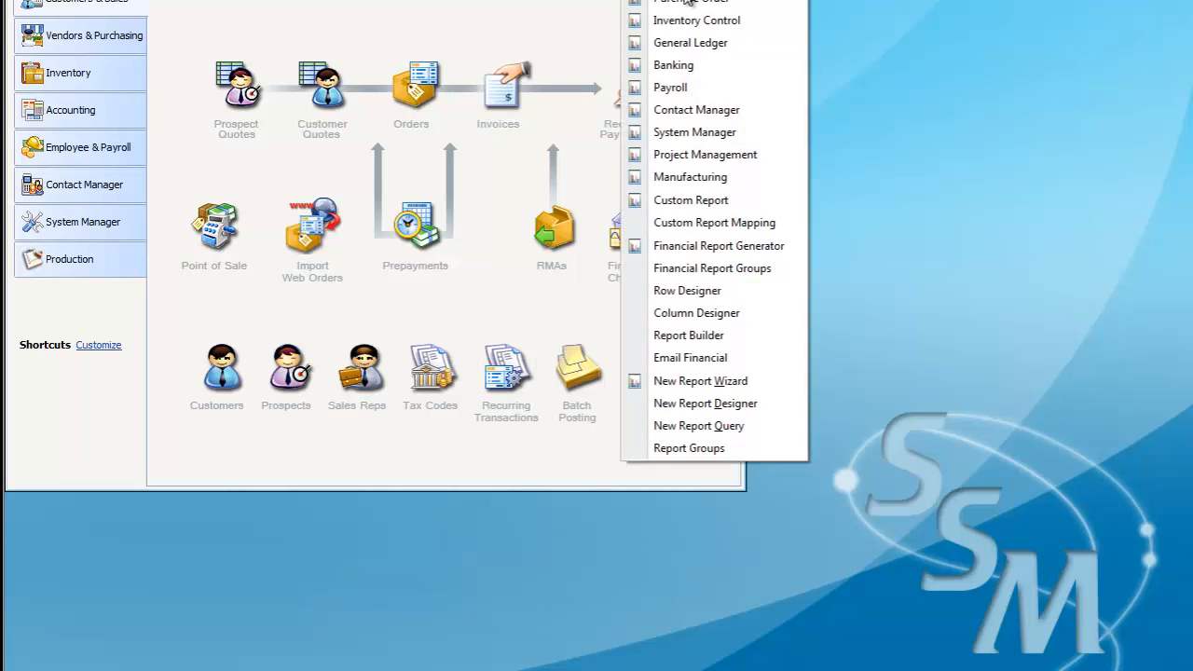
{"action": "left_click", "coordinate": [695, 44]}
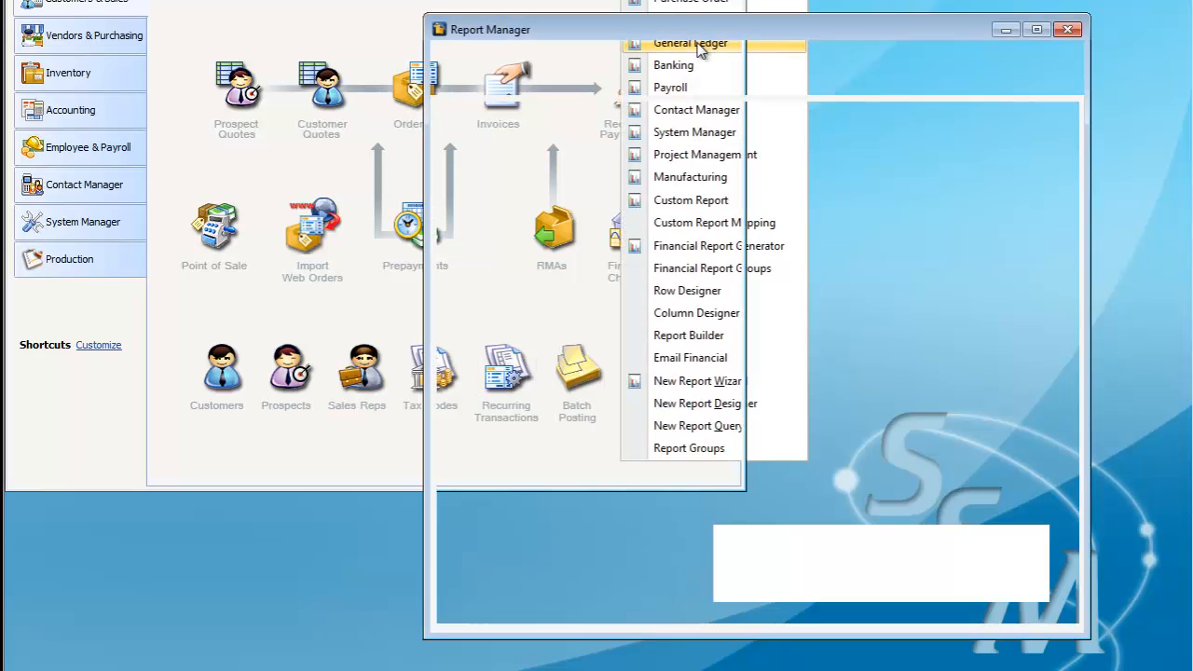
{"action": "left_click_drag", "start_coordinate": [1025, 209], "coordinate": [1024, 259]}
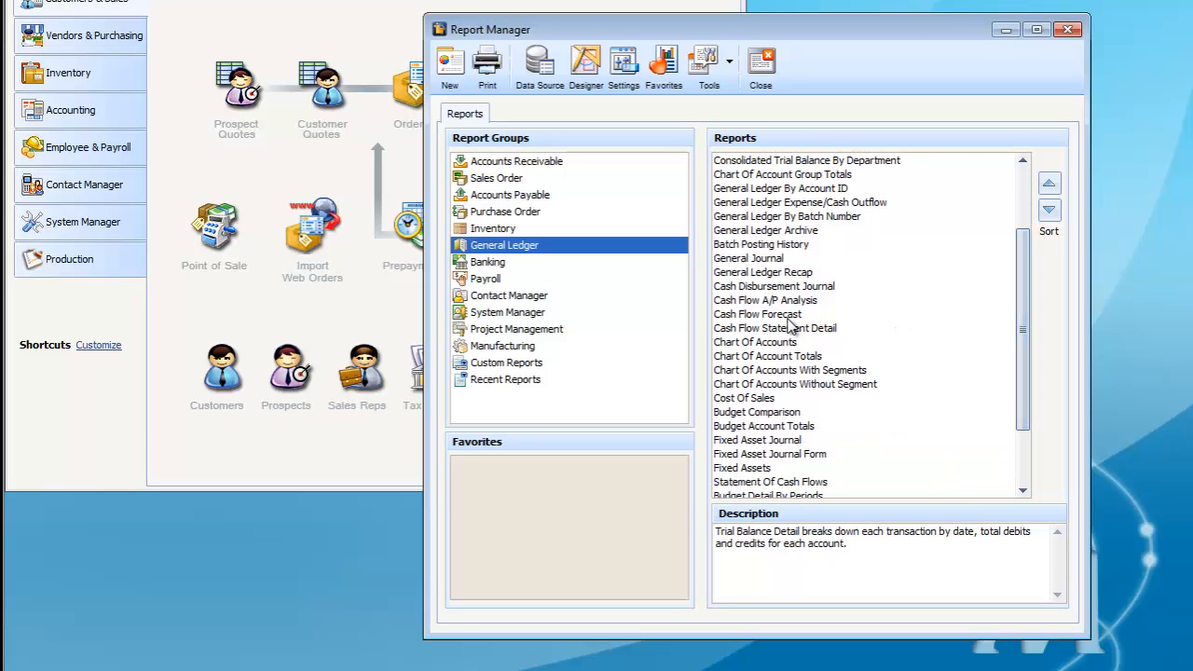
{"action": "double_click", "coordinate": [772, 343]}
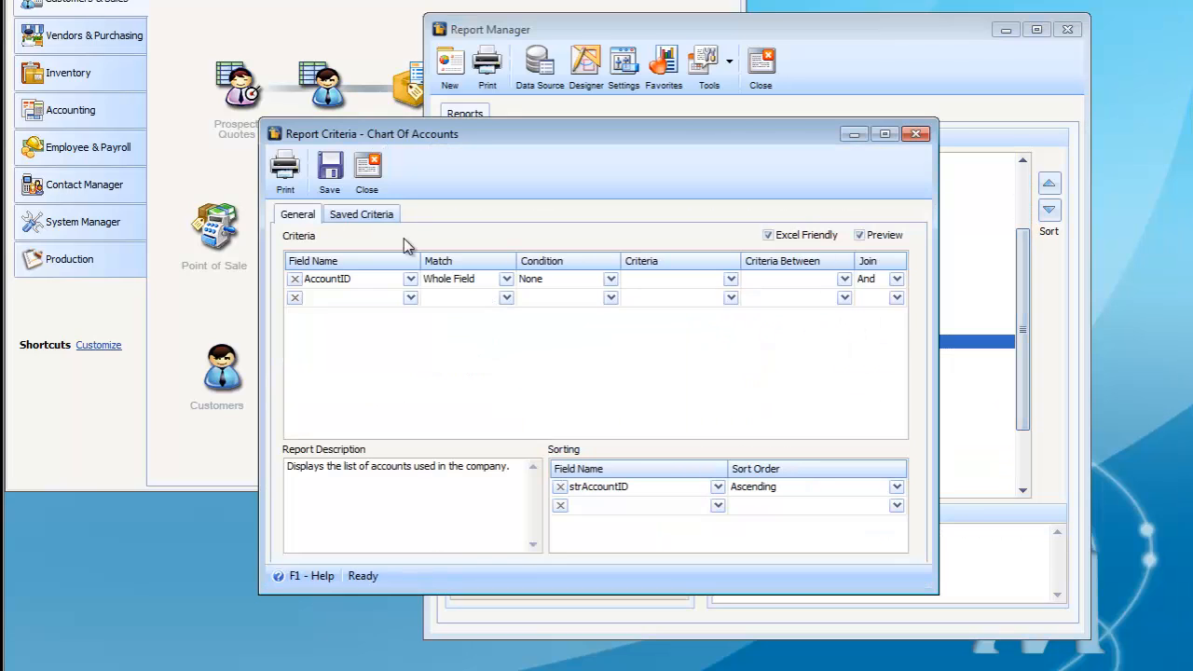
{"action": "left_click", "coordinate": [284, 168]}
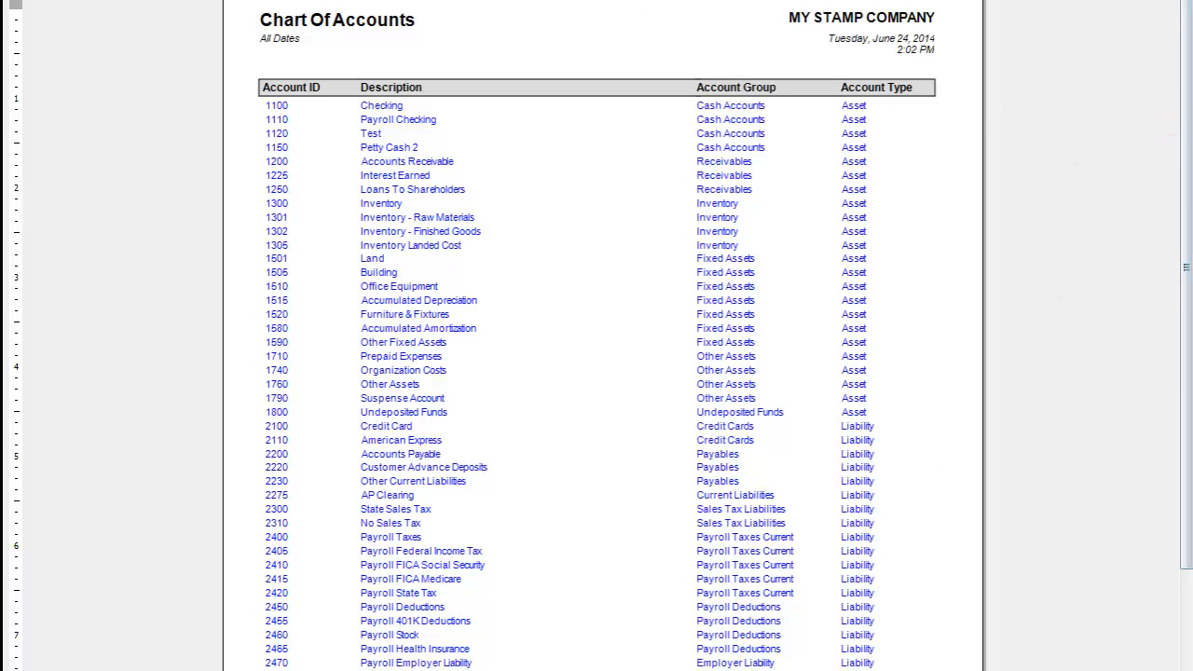
{"action": "key", "text": "Page_Down"}
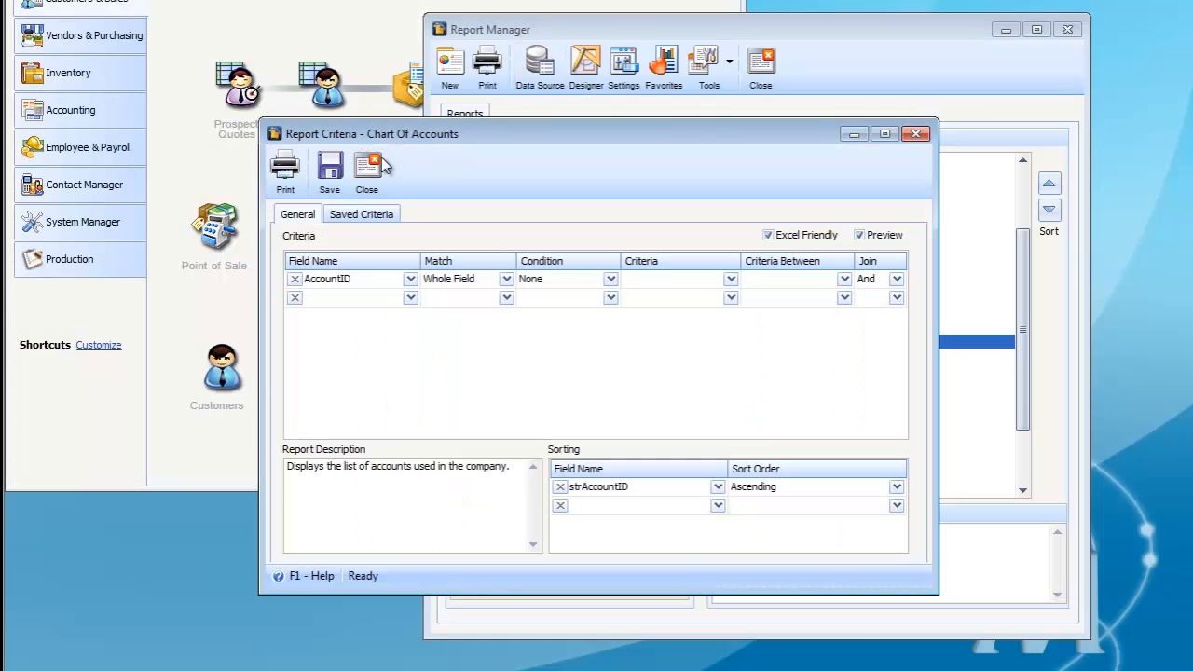
{"action": "left_click", "coordinate": [367, 170]}
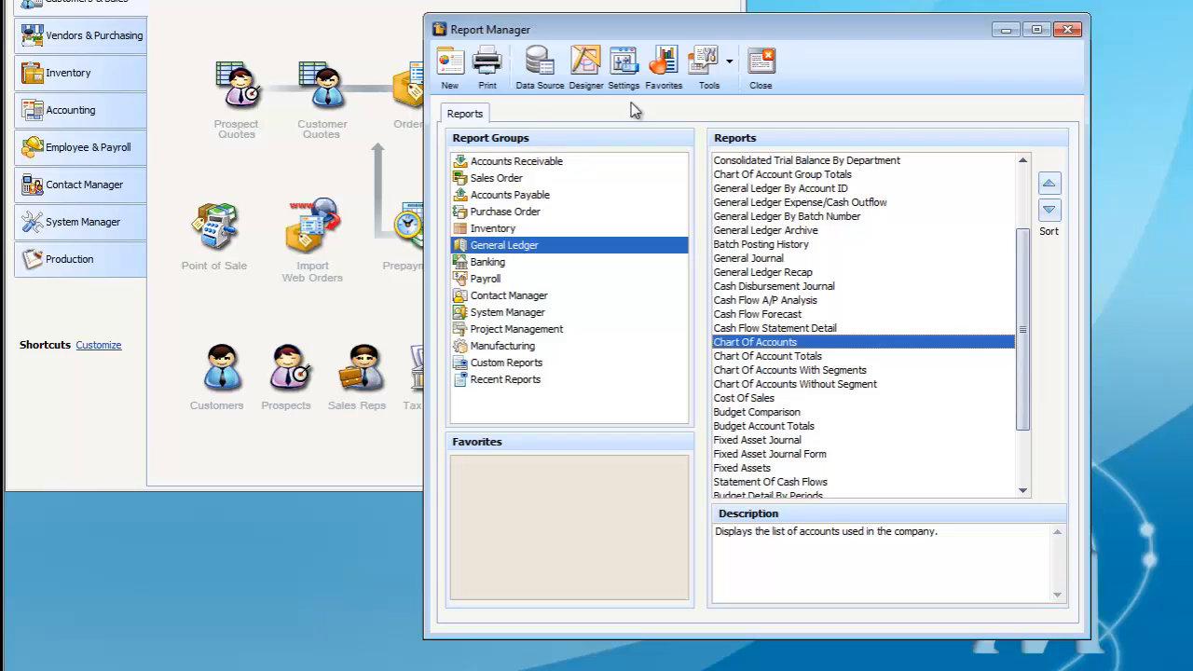
{"action": "left_click", "coordinate": [760, 62]}
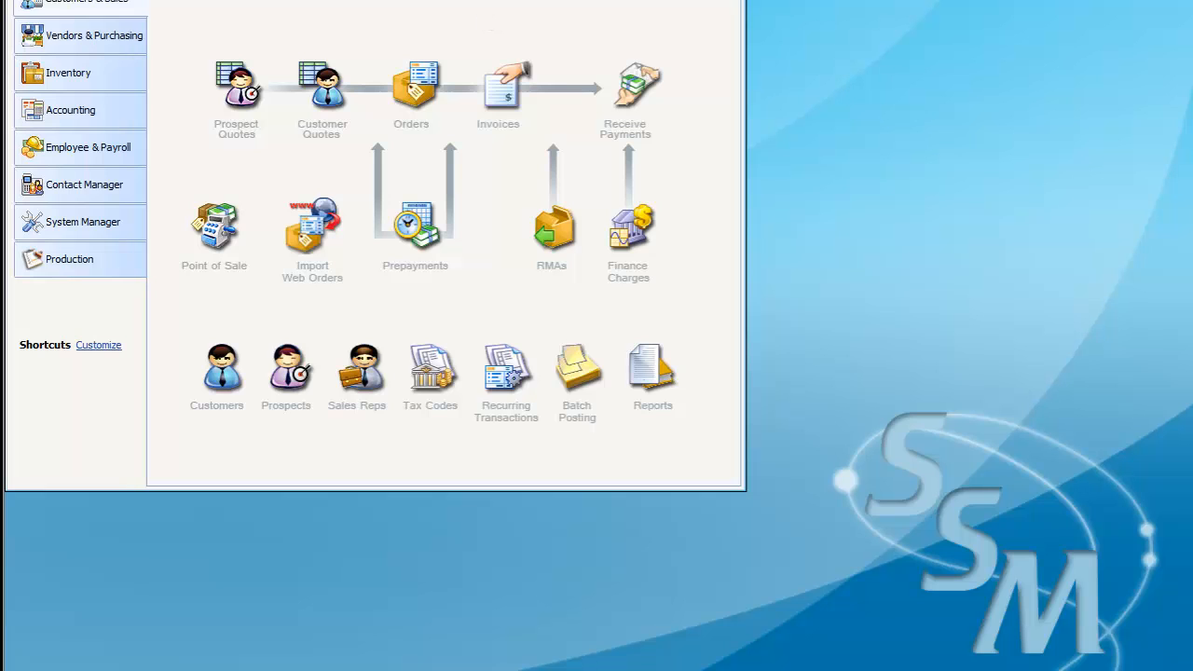
Step: Start the New Account Wizard and add a primary account with code 6251 and description "Air Travel"
{"action": "left_click", "coordinate": [393, 0]}
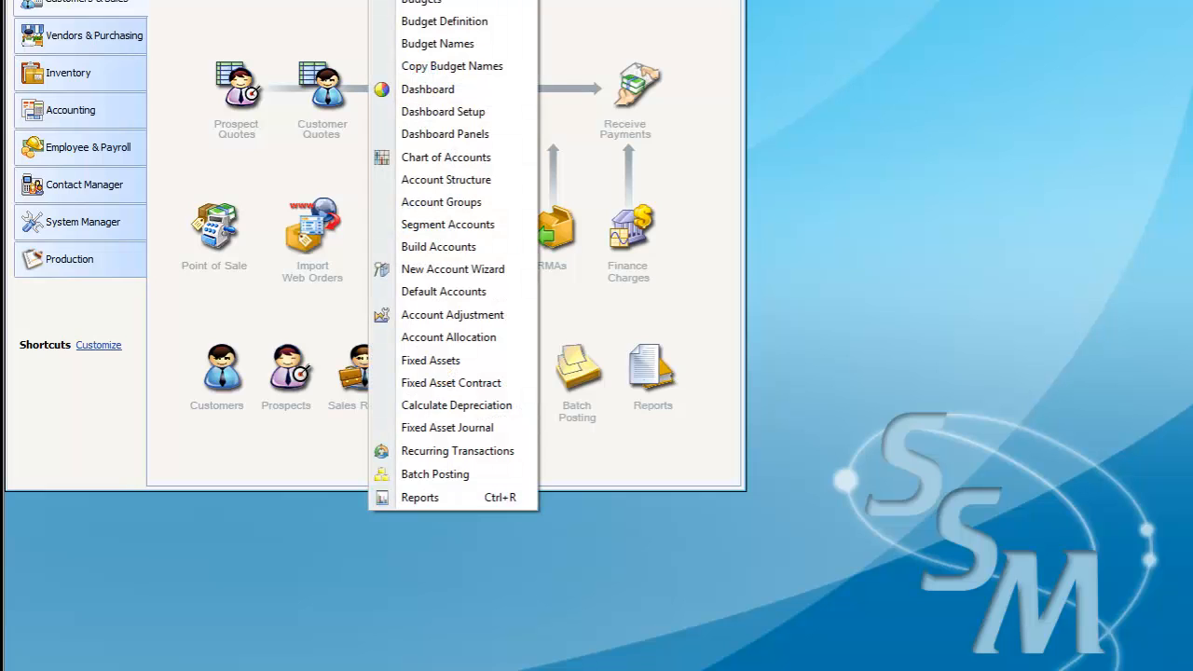
{"action": "left_click", "coordinate": [470, 270]}
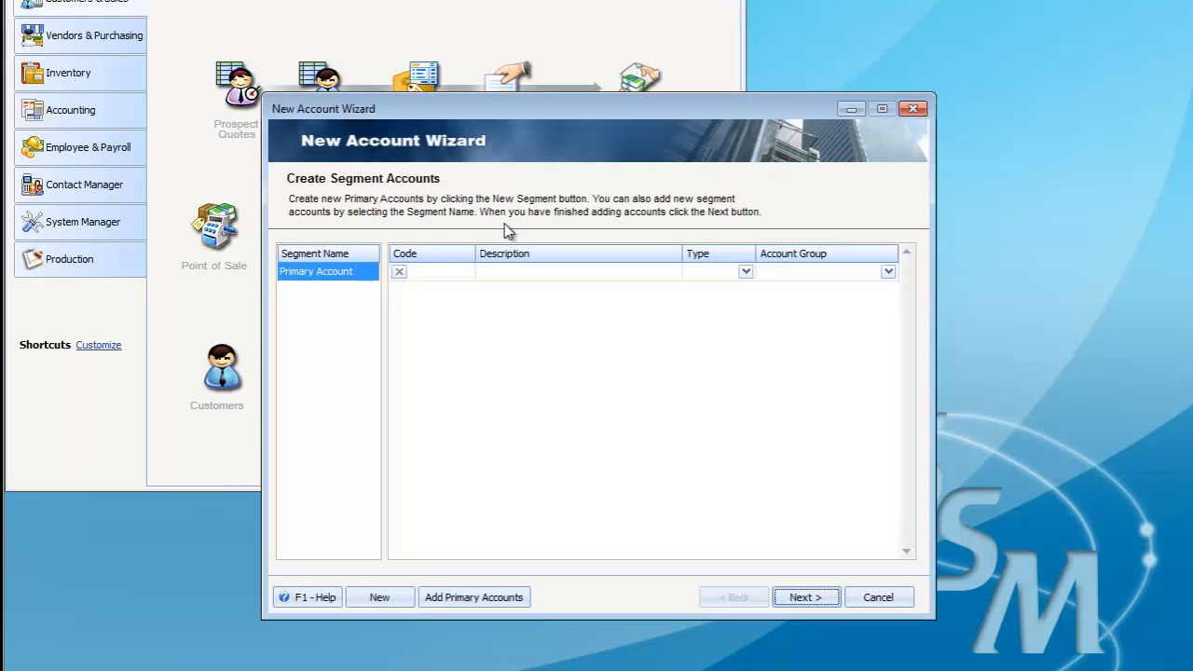
{"action": "left_click", "coordinate": [403, 596]}
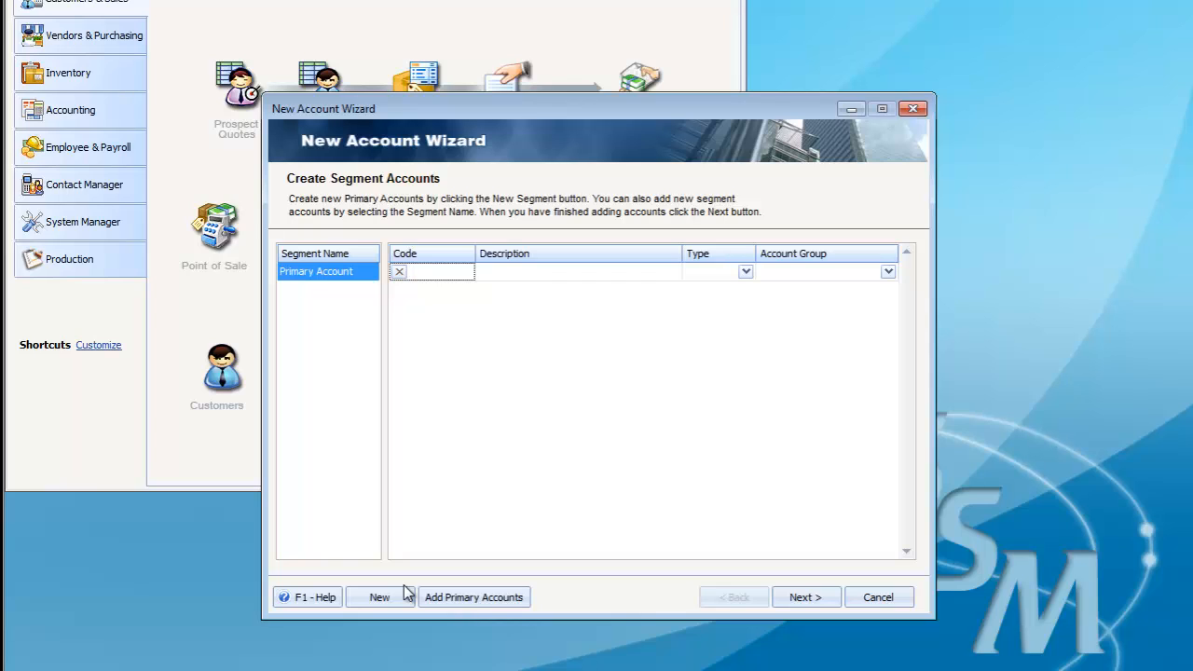
{"action": "type", "text": "6251"}
{"action": "key", "text": "Tab"}
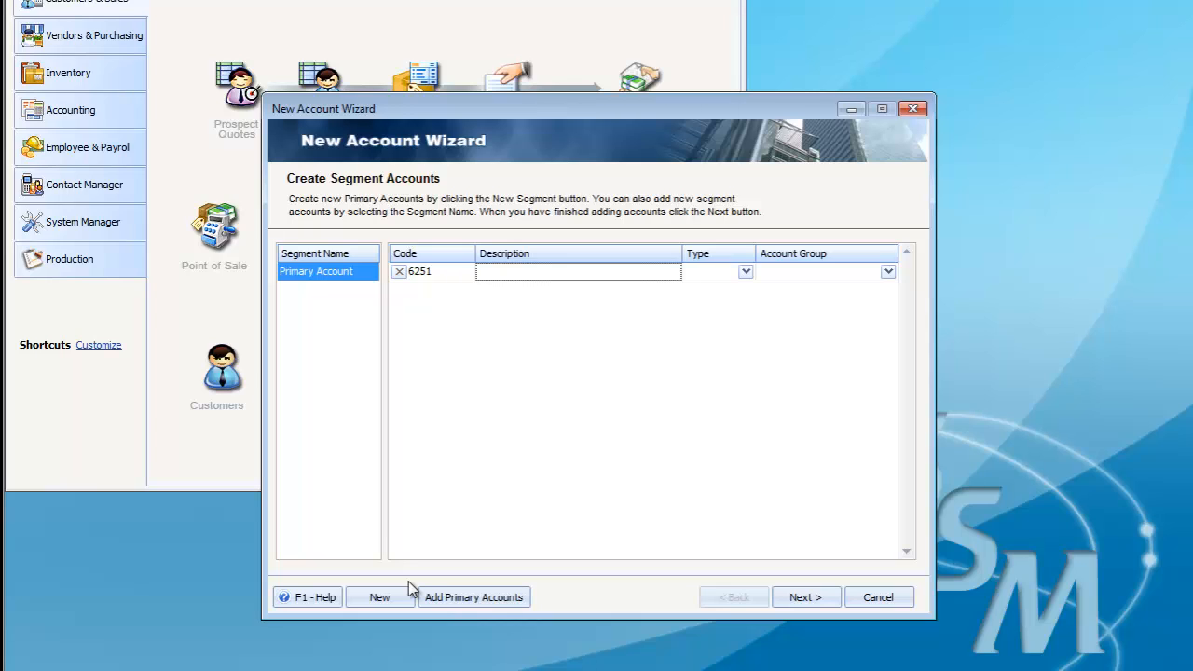
{"action": "type", "text": "Air Travel"}
Step: Set the Air Travel account's type to Expense and its account group to Other Expenses
{"action": "left_click", "coordinate": [747, 273]}
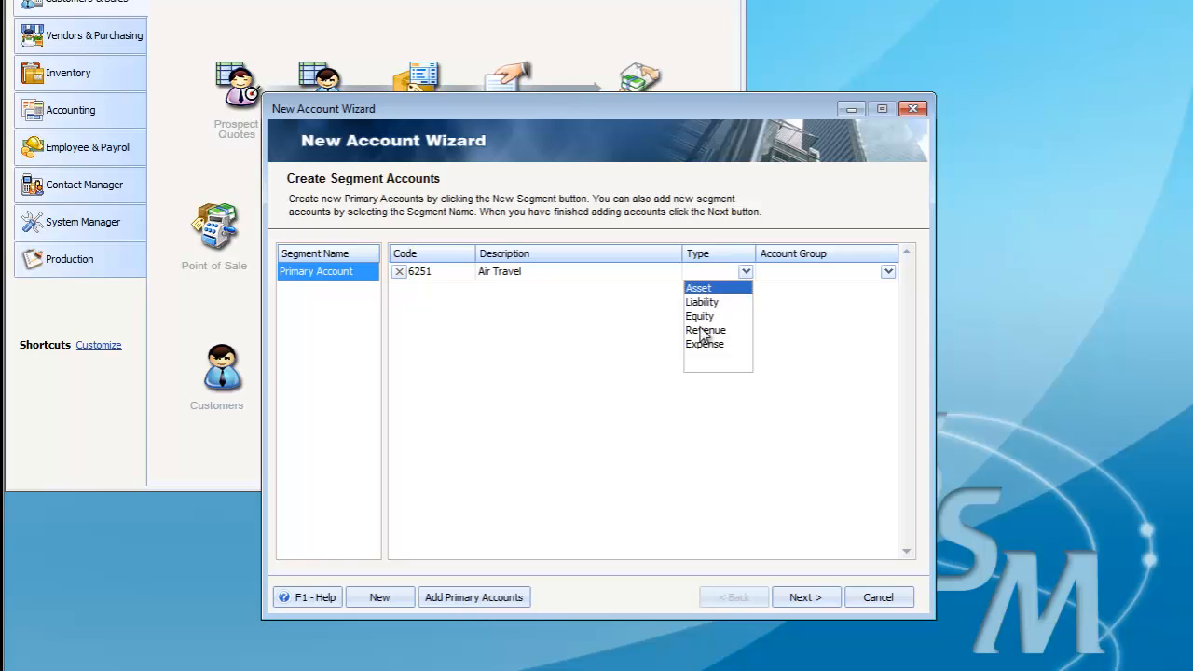
{"action": "left_click", "coordinate": [702, 344]}
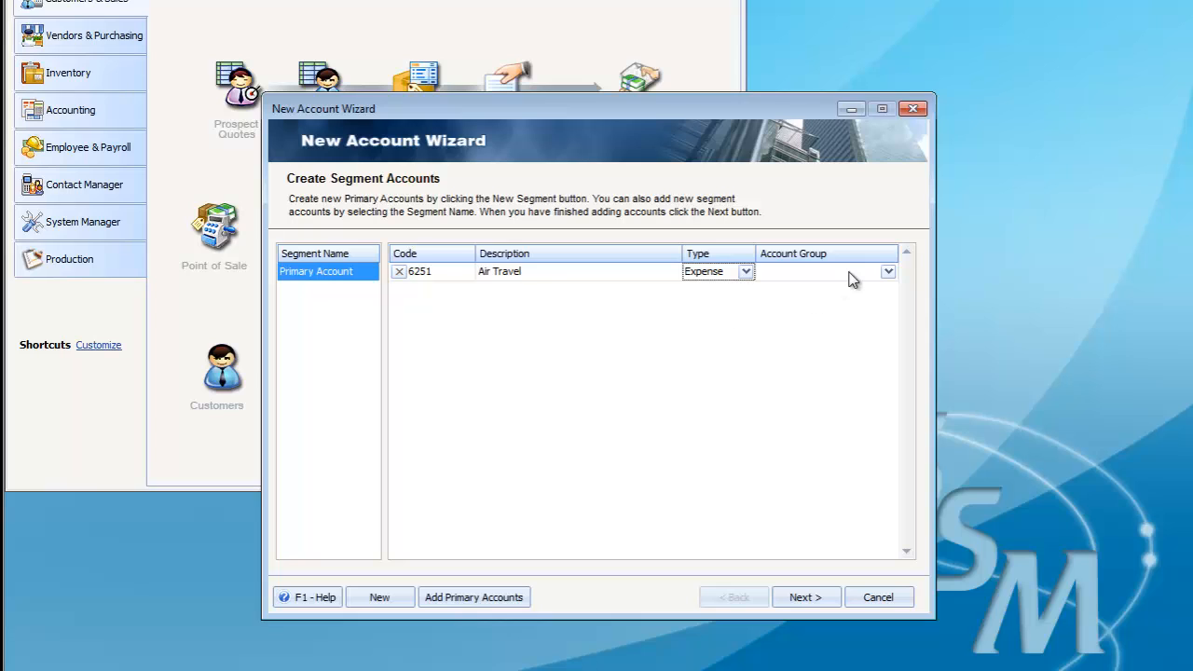
{"action": "left_click", "coordinate": [819, 273]}
{"action": "left_click", "coordinate": [888, 272]}
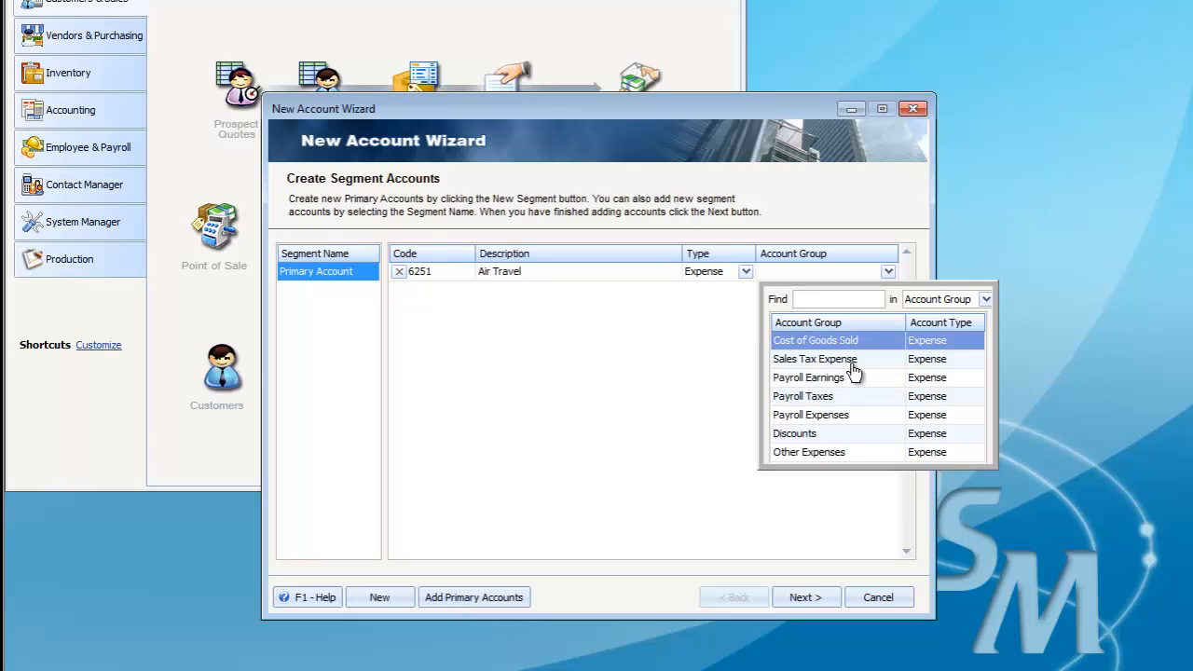
{"action": "left_click", "coordinate": [838, 453]}
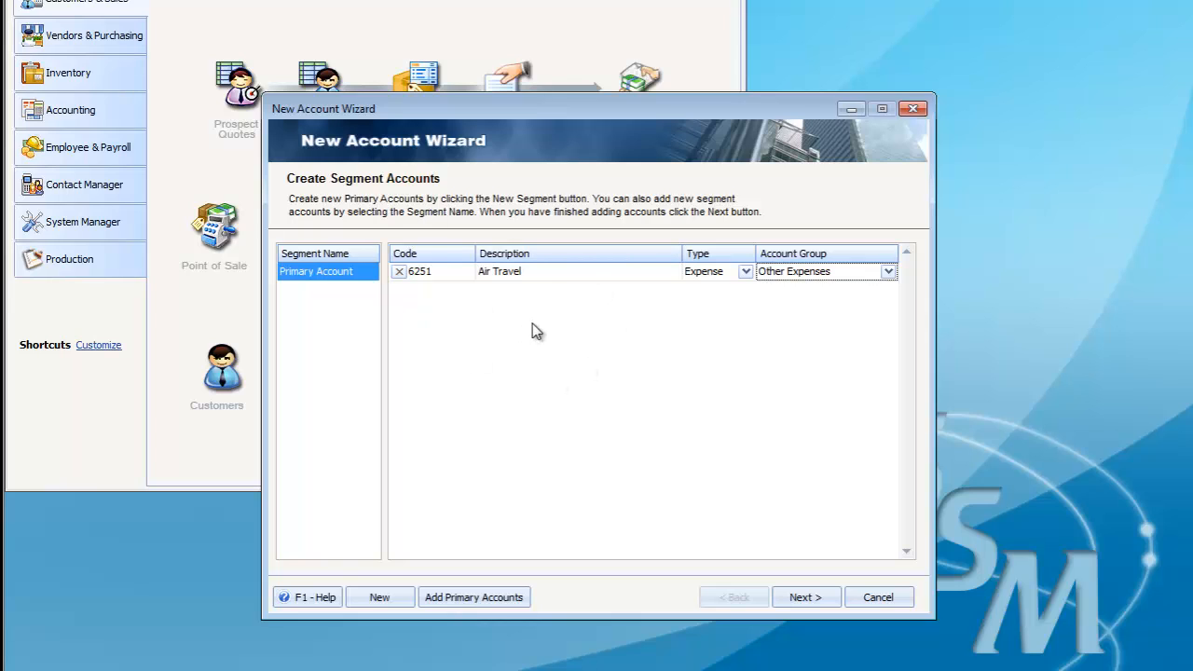
Step: Add a second primary account with code 6252 and description "Other Travel"
{"action": "left_click", "coordinate": [379, 597]}
{"action": "type", "text": "6"}
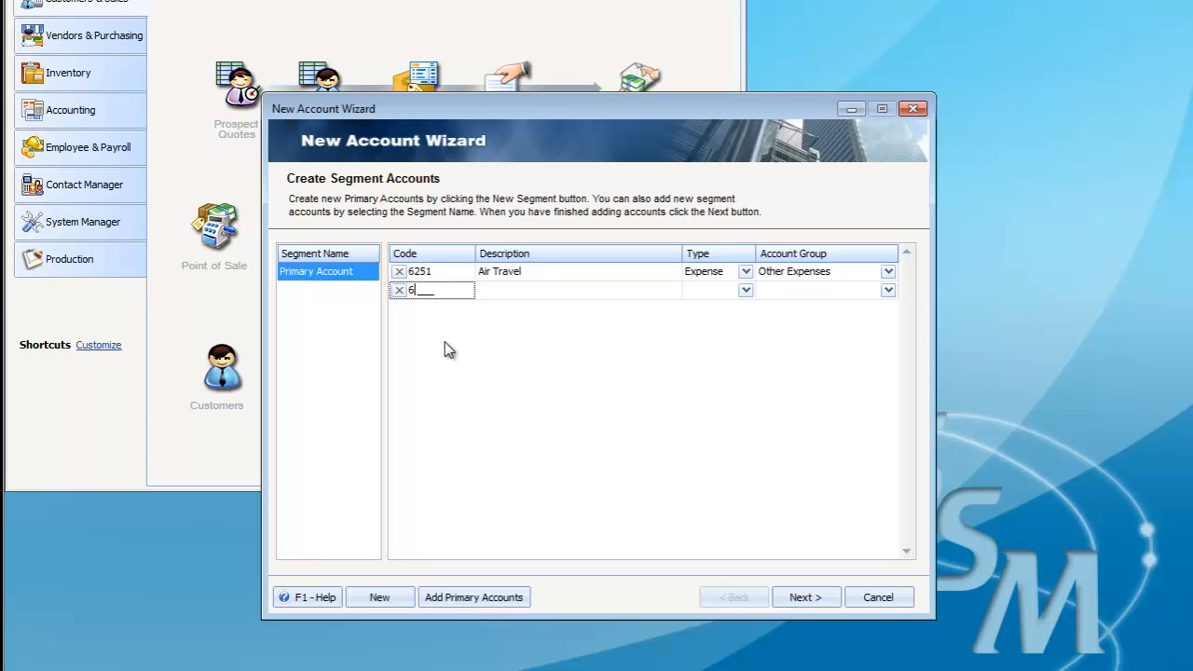
{"action": "type", "text": "252"}
{"action": "left_click", "coordinate": [506, 289]}
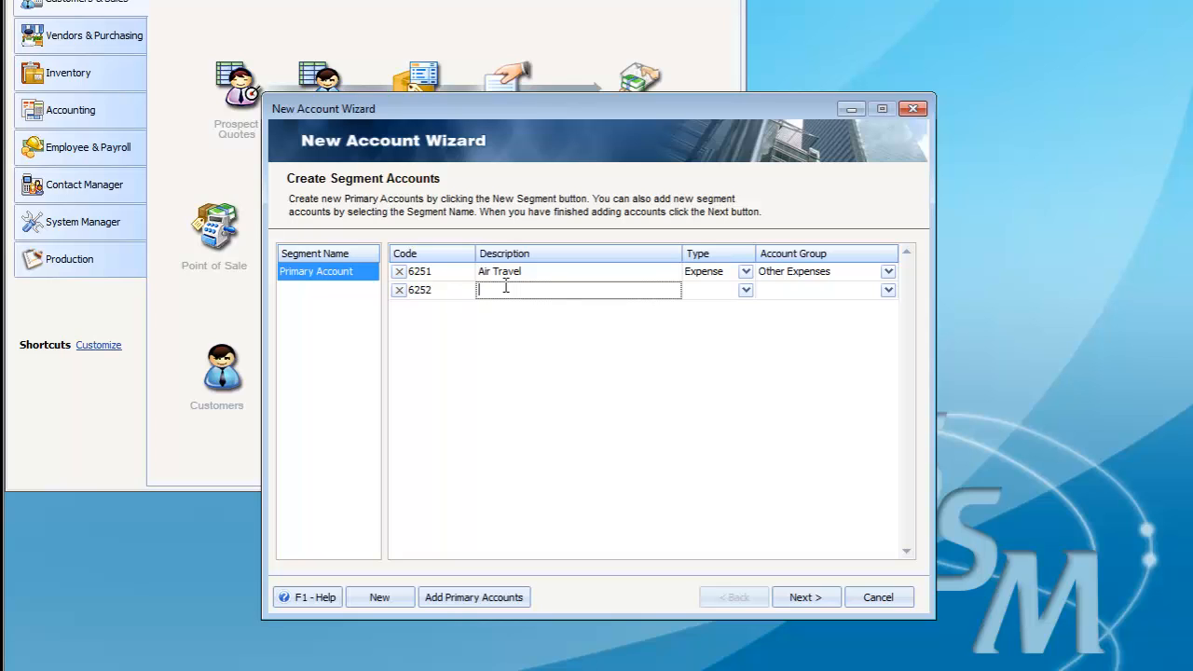
{"action": "type", "text": "Other Travel"}
Step: Set the Other Travel account's type to Expense and its account group to Other Expenses
{"action": "left_click", "coordinate": [745, 289]}
{"action": "left_click", "coordinate": [719, 363]}
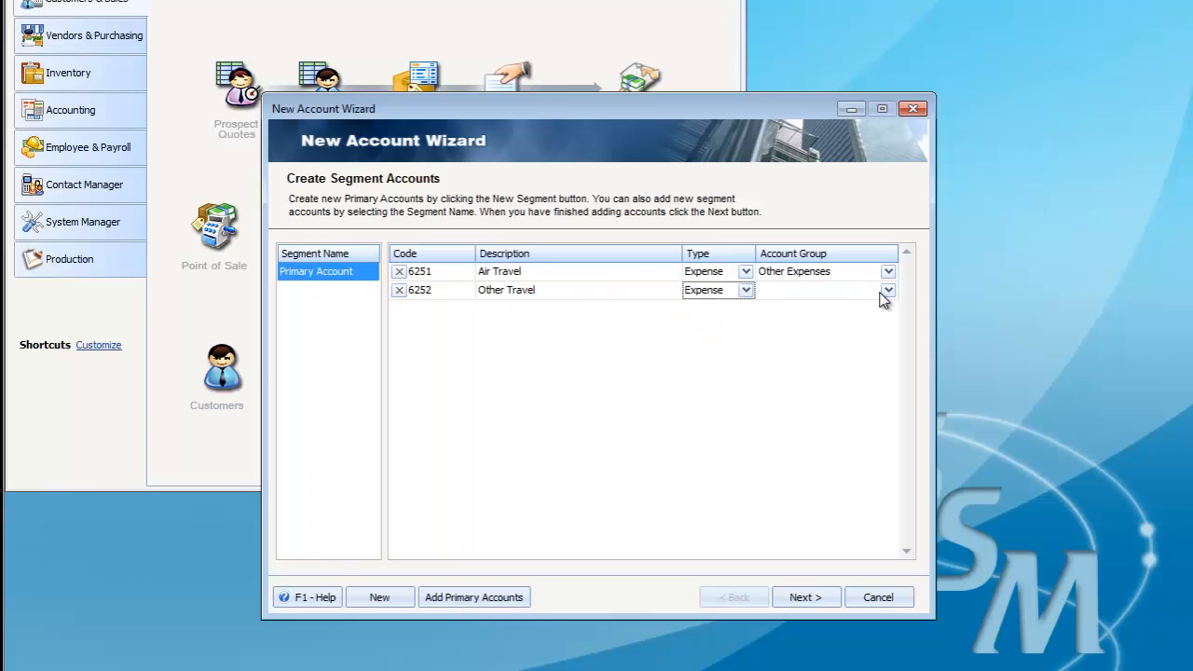
{"action": "left_click", "coordinate": [889, 290]}
{"action": "left_click", "coordinate": [800, 470]}
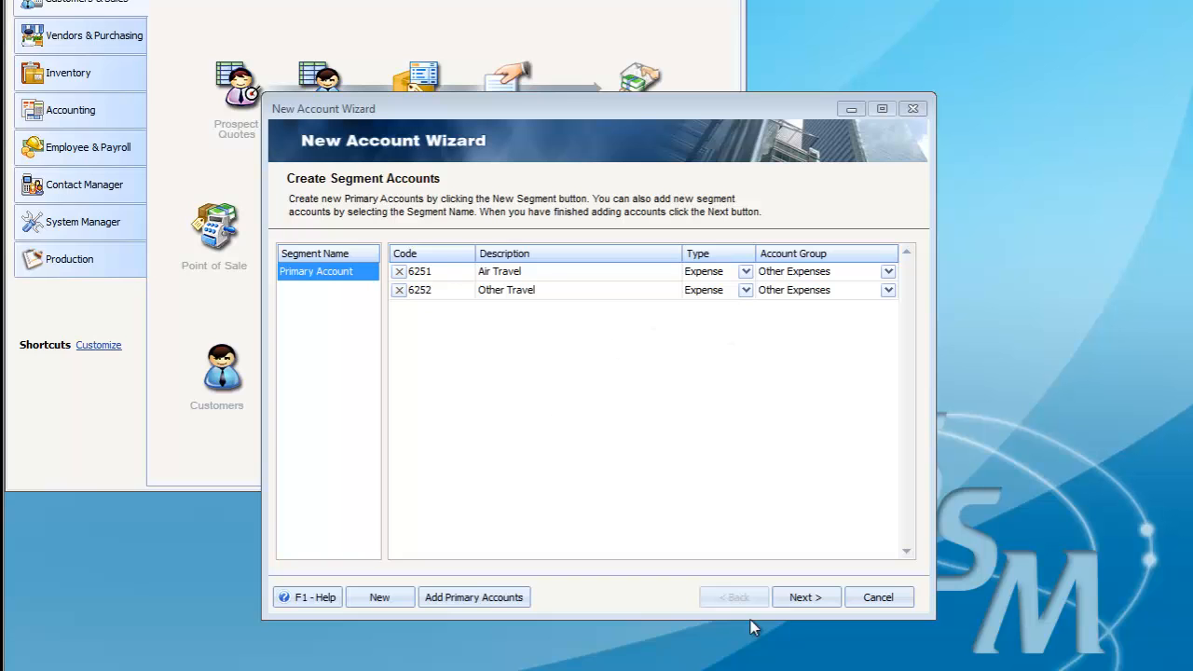
Step: Select primary accounts 6251 and 6252 for building, and finish the wizard to create both in the chart of accounts
{"action": "left_click", "coordinate": [822, 602]}
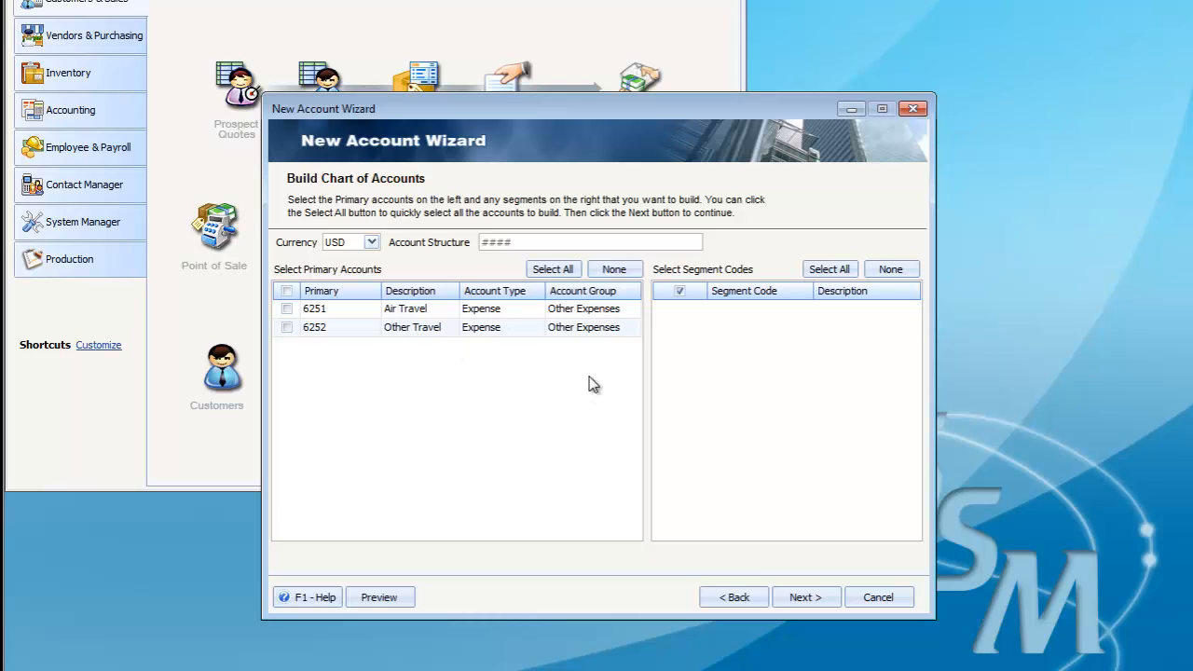
{"action": "left_click", "coordinate": [285, 308]}
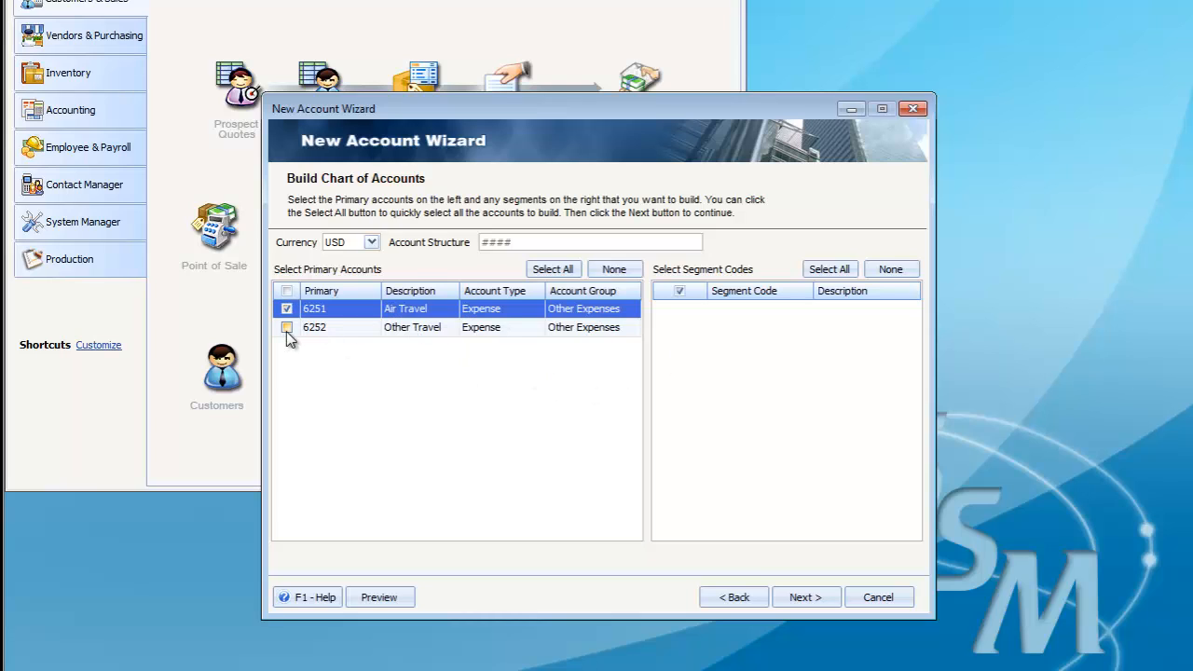
{"action": "left_click", "coordinate": [286, 328]}
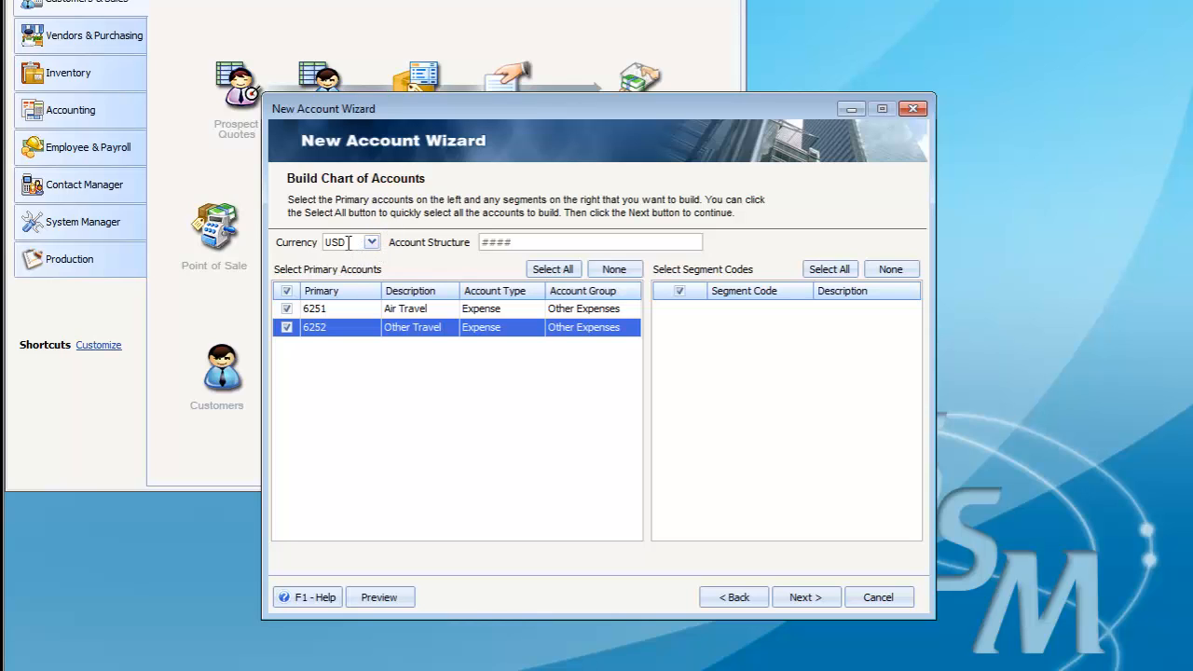
{"action": "left_click", "coordinate": [803, 598]}
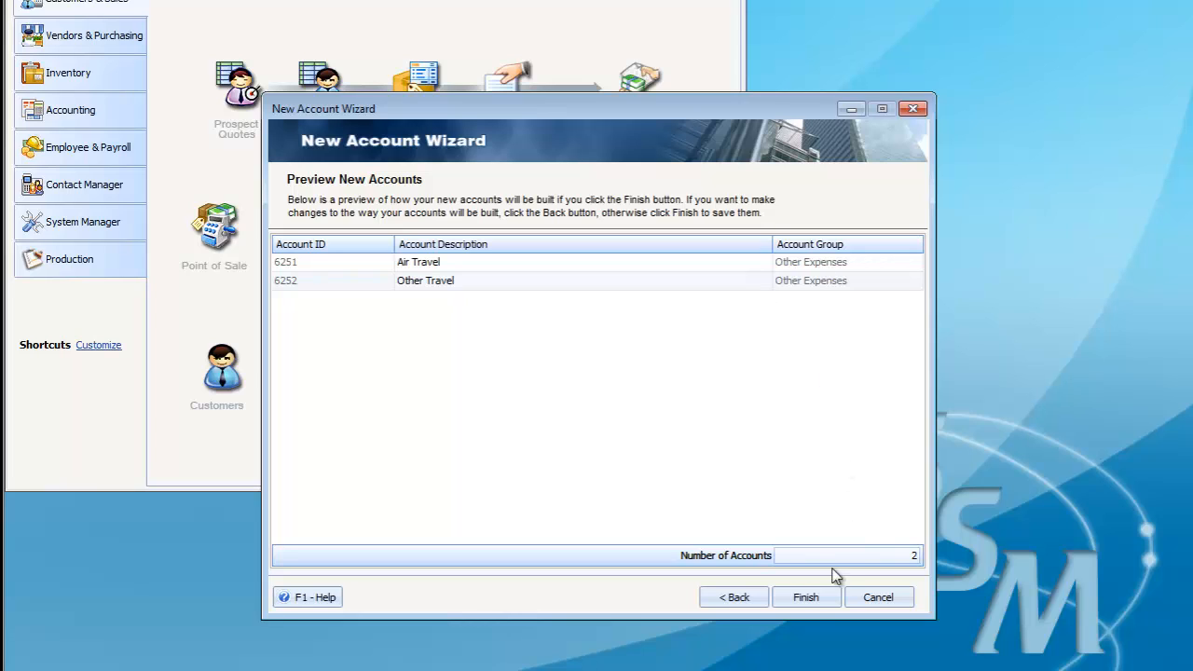
{"action": "left_click", "coordinate": [815, 602]}
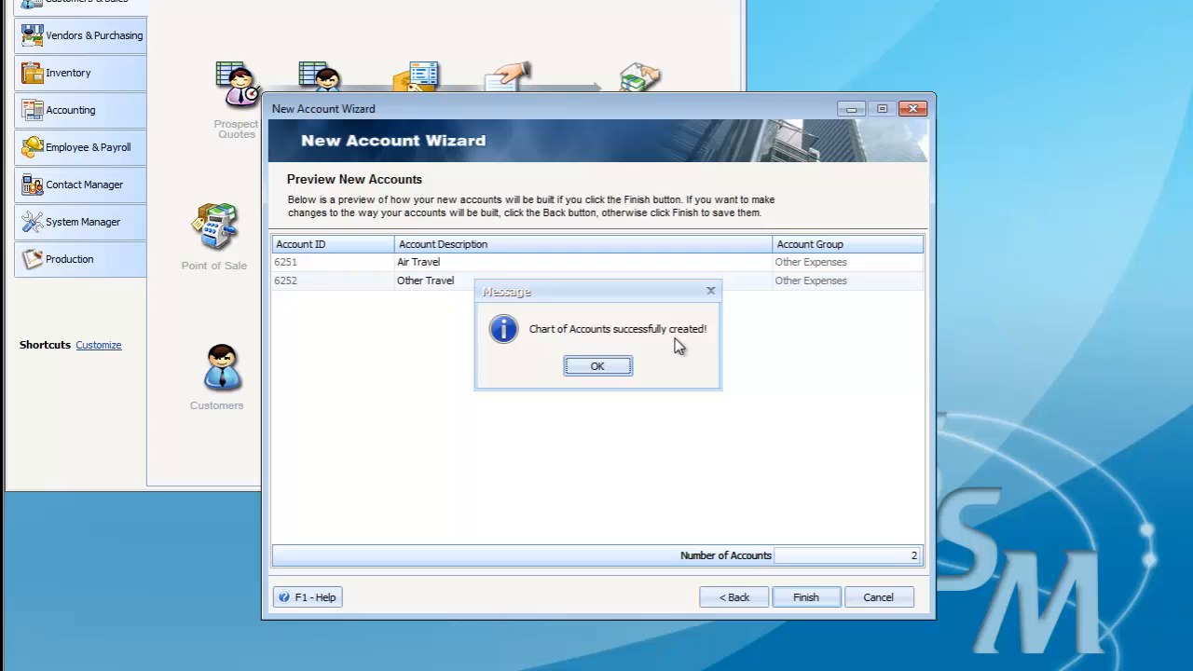
{"action": "left_click", "coordinate": [596, 367]}
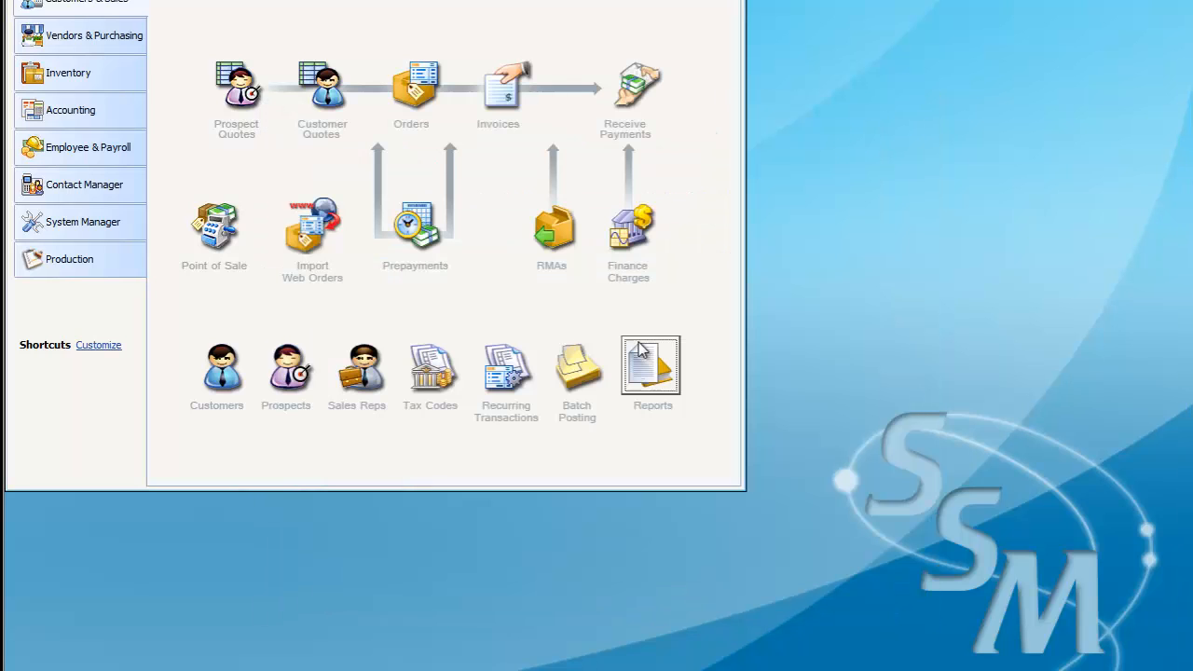